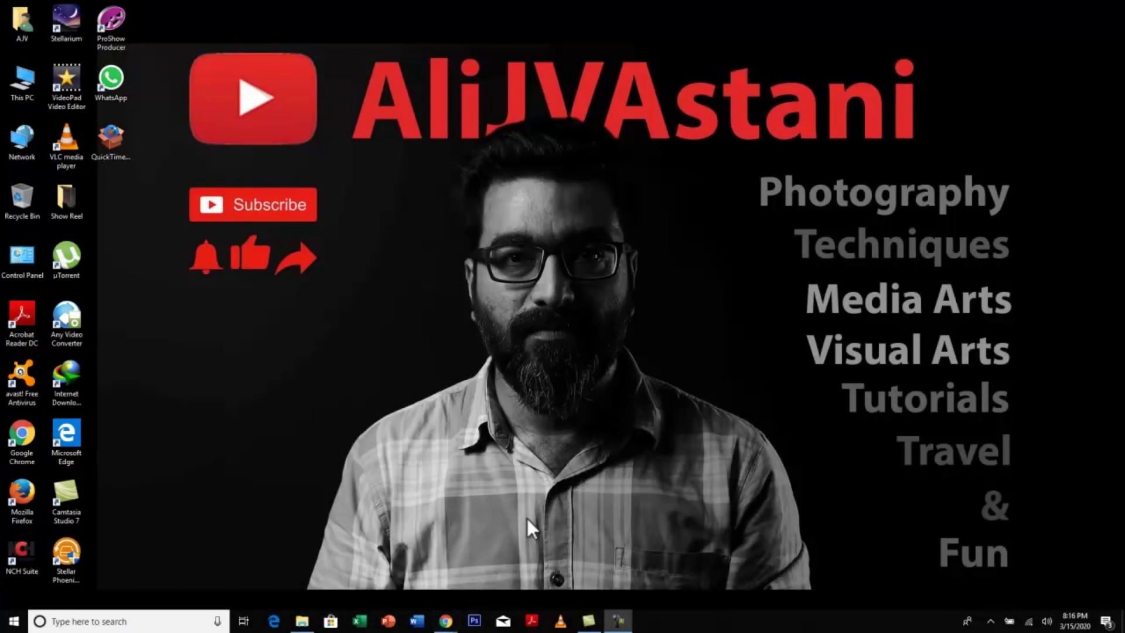
Switch to the zoom.us site in Chrome and open the Zoom client download page
mouse_move(451, 620)
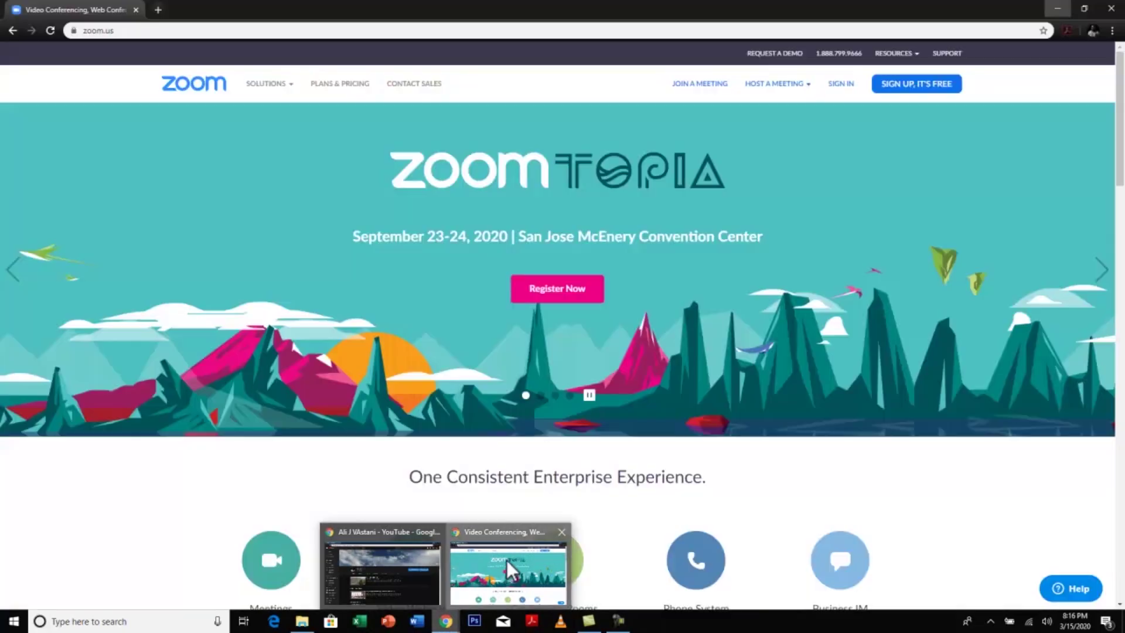
left_click(506, 560)
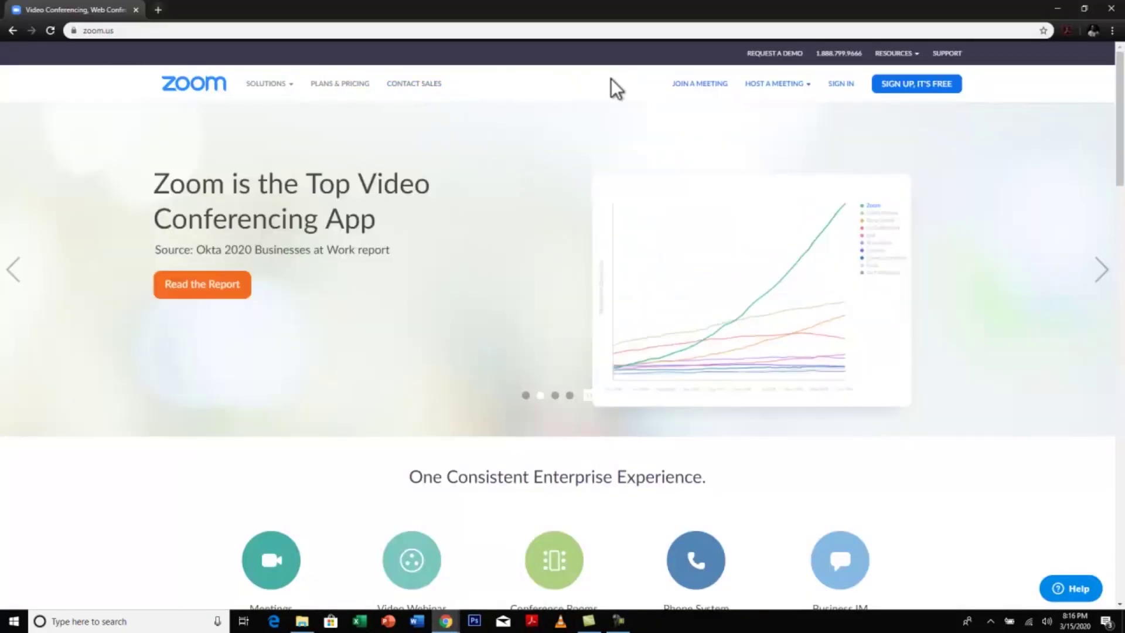
left_click(912, 56)
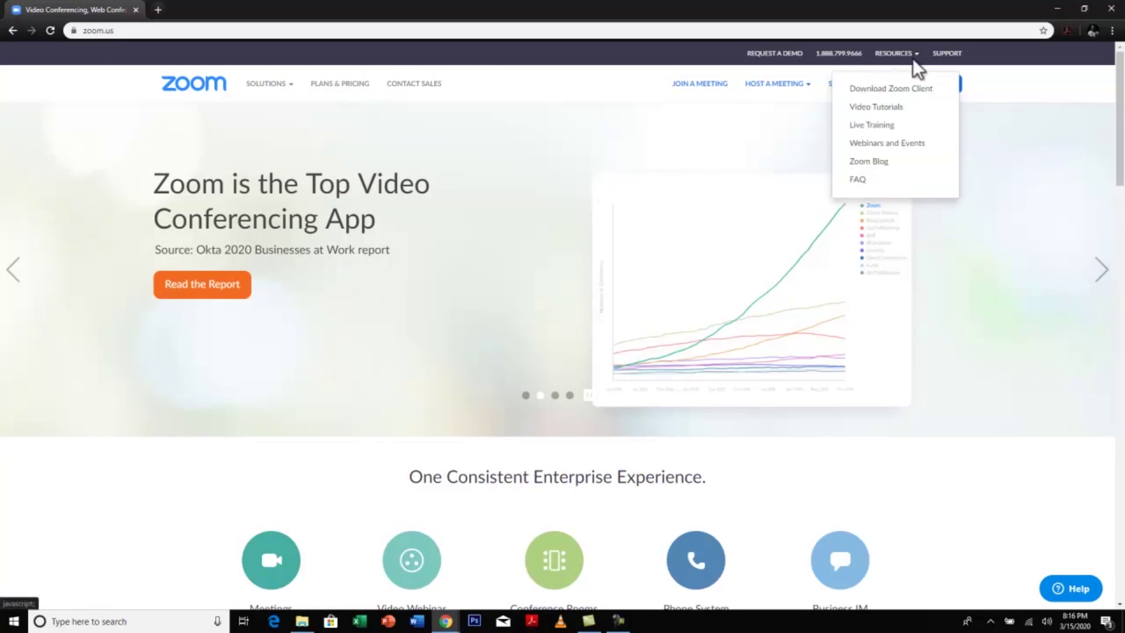
left_click(889, 92)
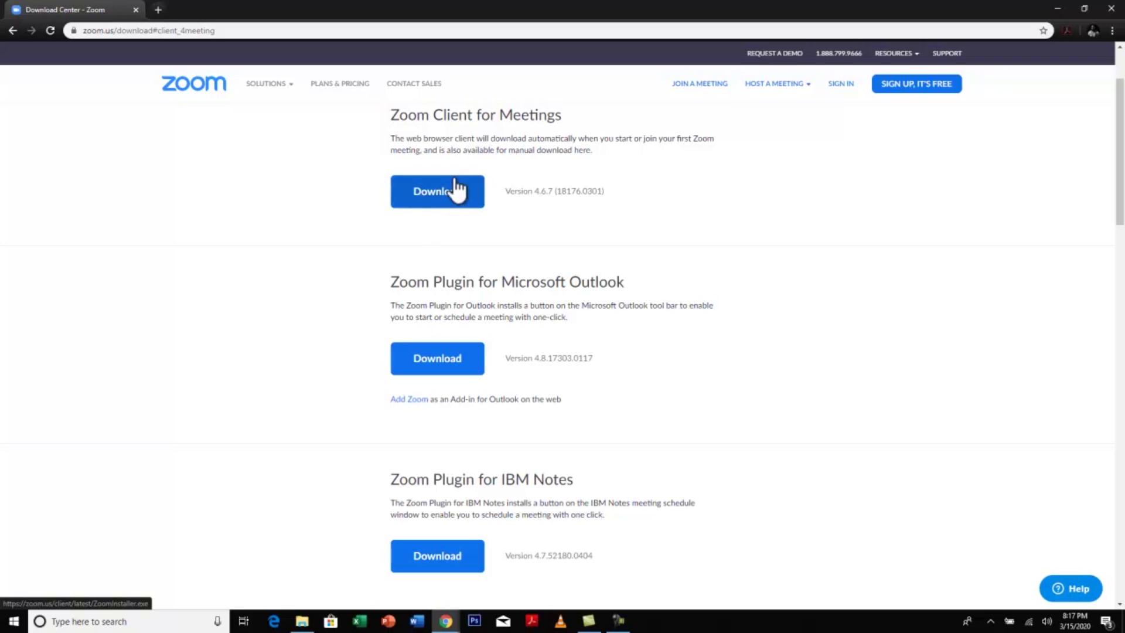
Run ZoomInstaller.exe from the Downloads folder to install Zoom, and clear the other windows off the desktop
left_click(1057, 7)
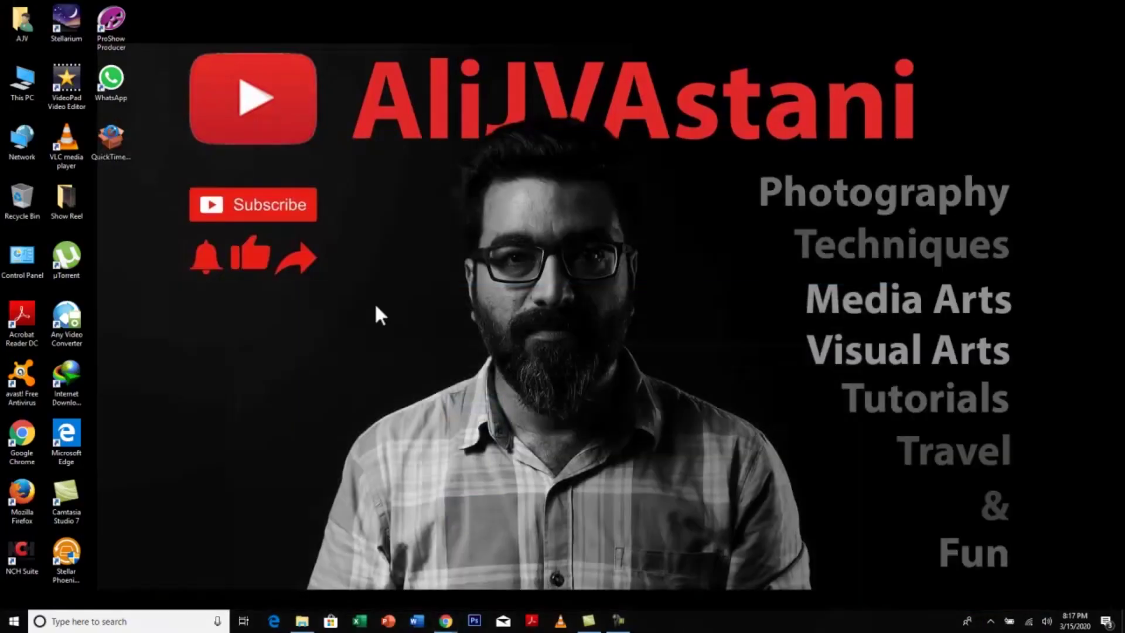
left_click(302, 622)
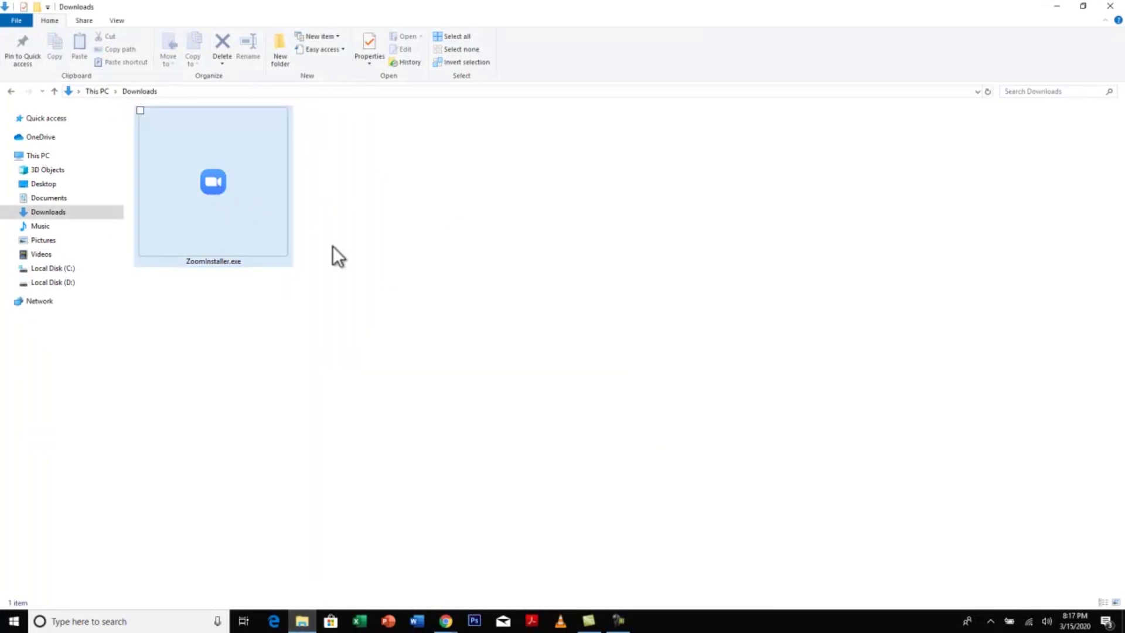
double_click(245, 181)
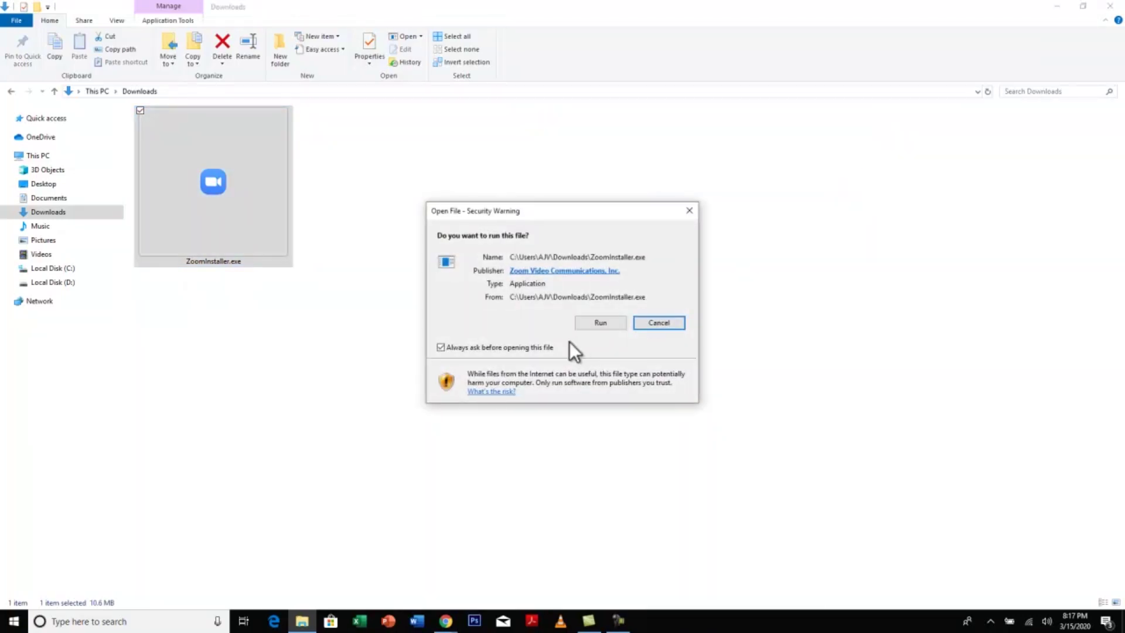
left_click(603, 325)
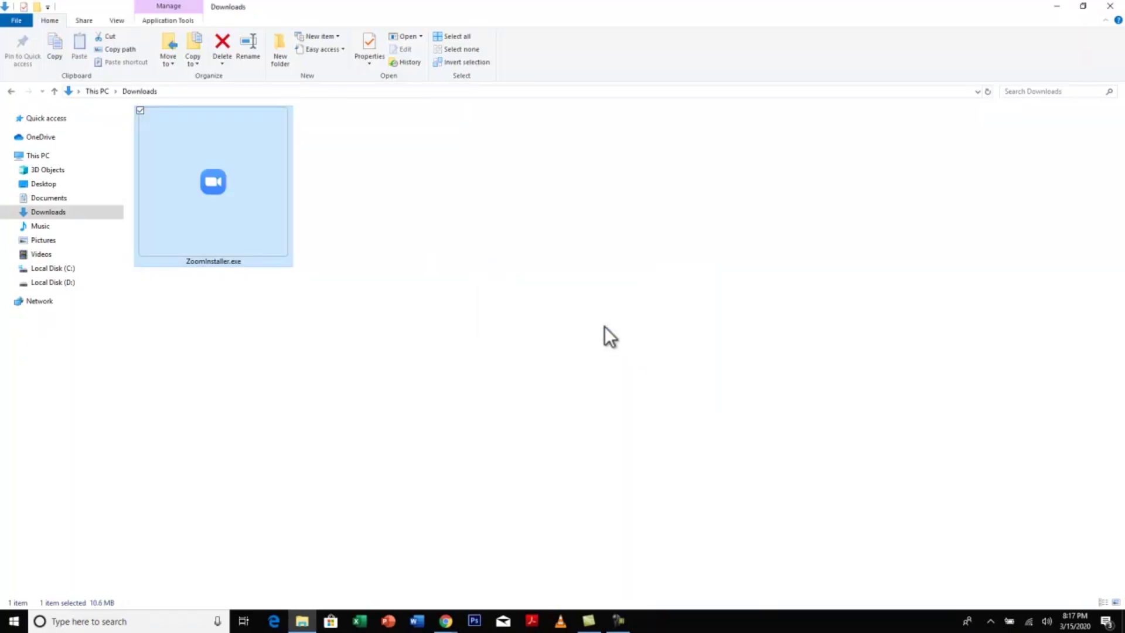
key("super+m")
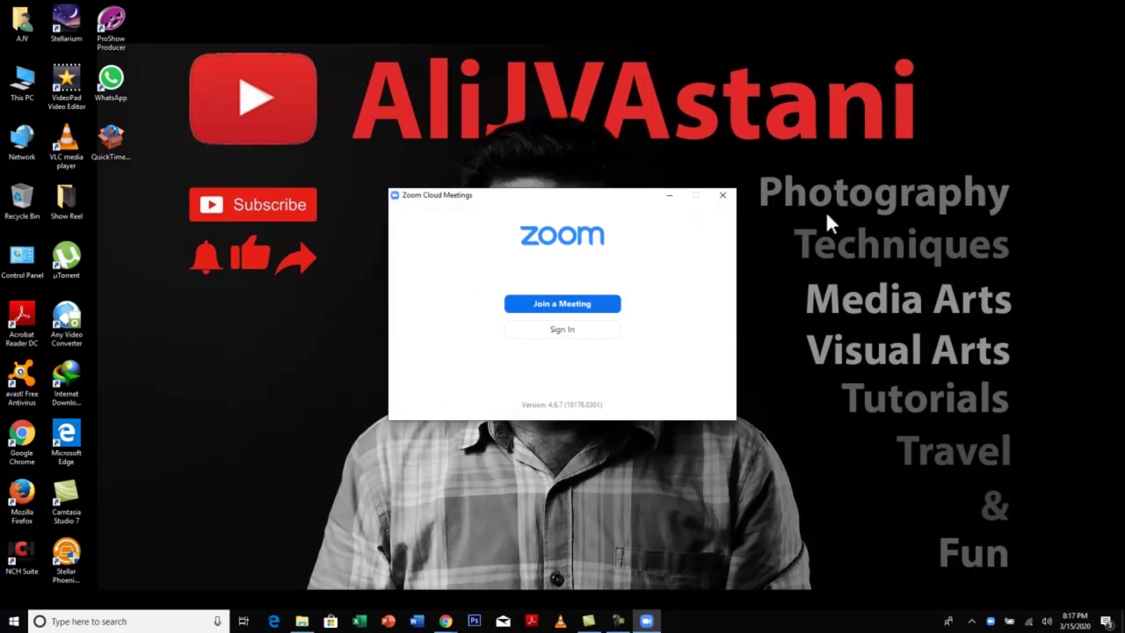
Sign in to the Zoom desktop client with Facebook, allowing the browser to open Zoom
left_click(571, 332)
left_click(449, 279)
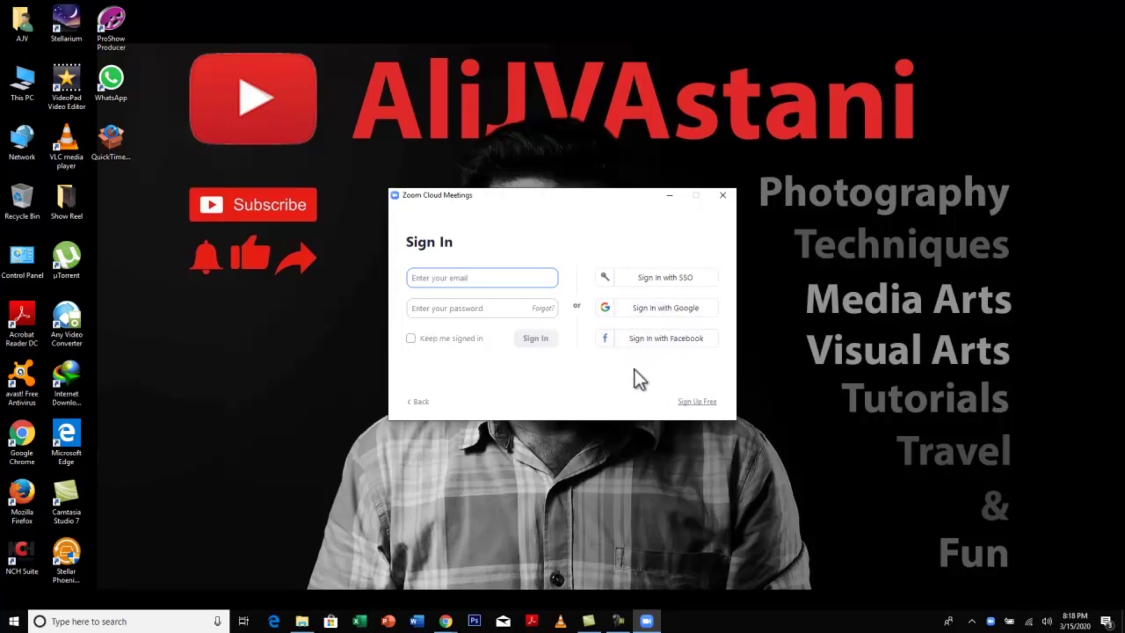
left_click(665, 339)
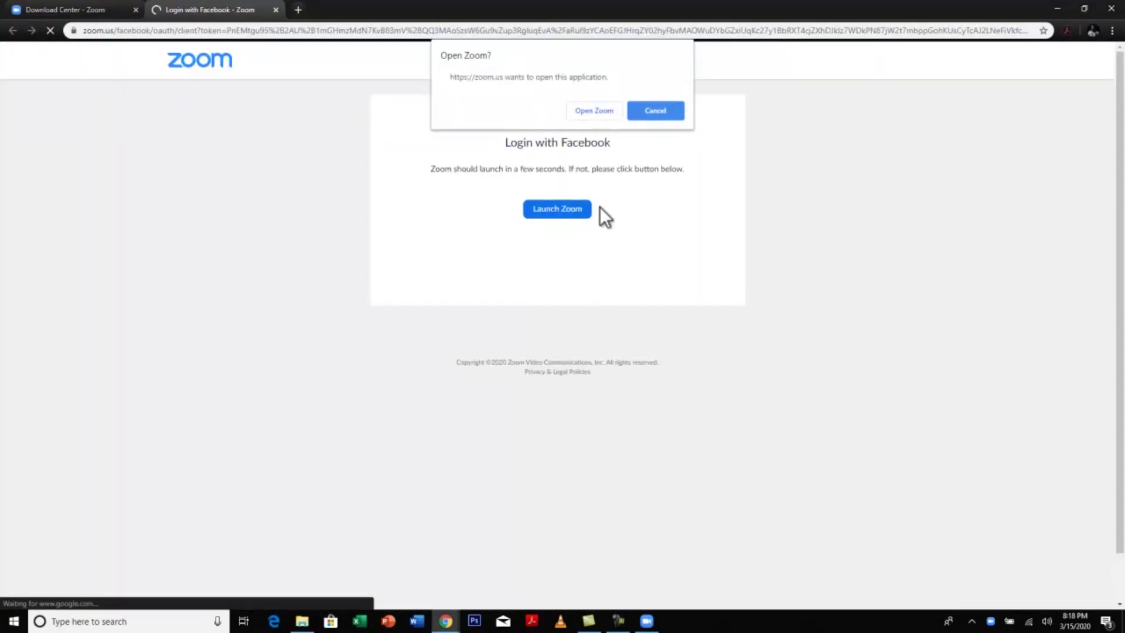
left_click(603, 110)
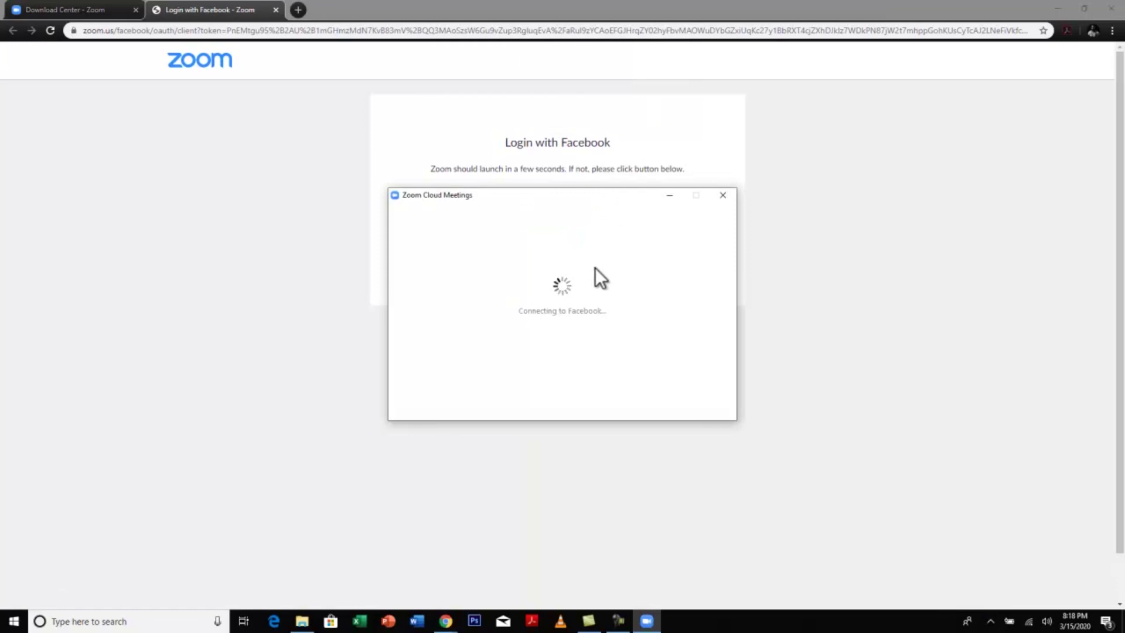
left_click(559, 212)
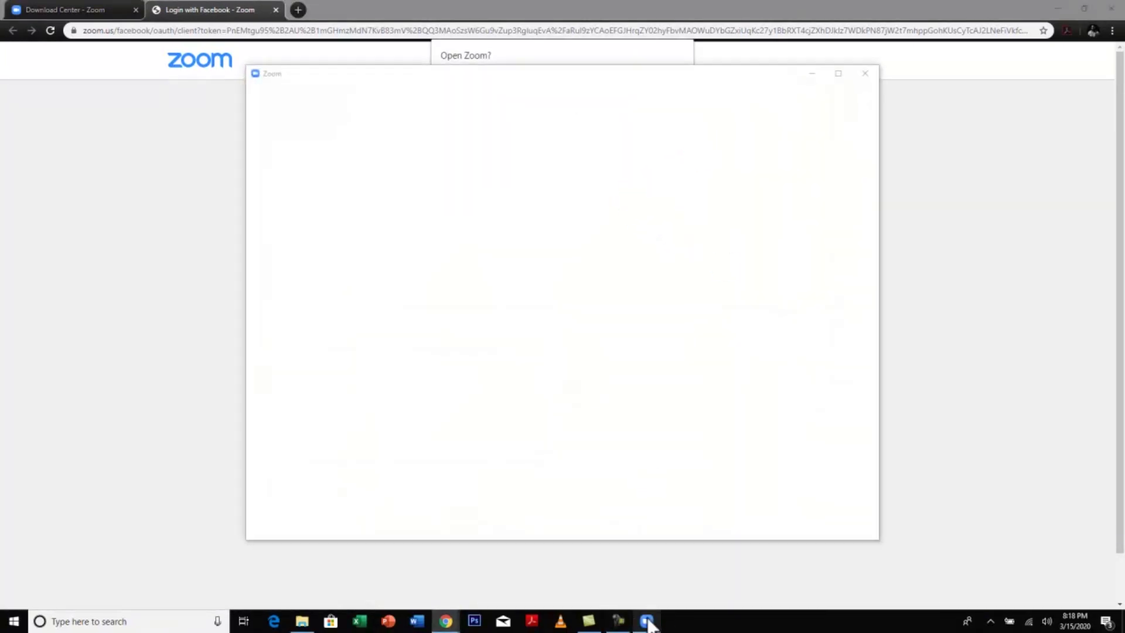
Bring the Zoom home window to the front and minimize the browser behind it
mouse_move(647, 618)
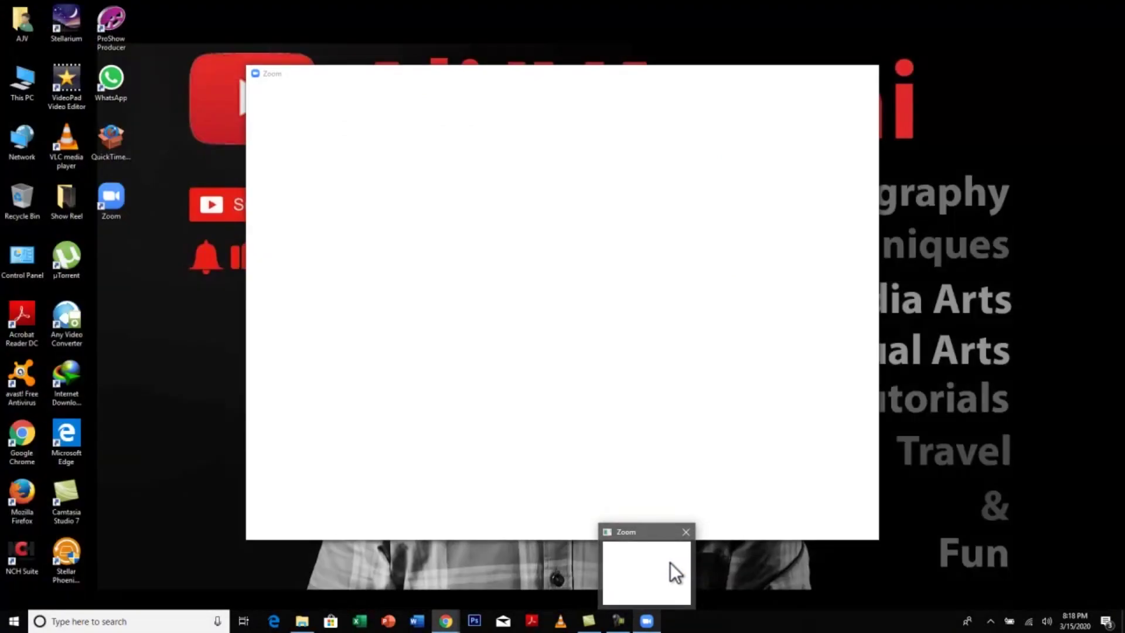
left_click(668, 573)
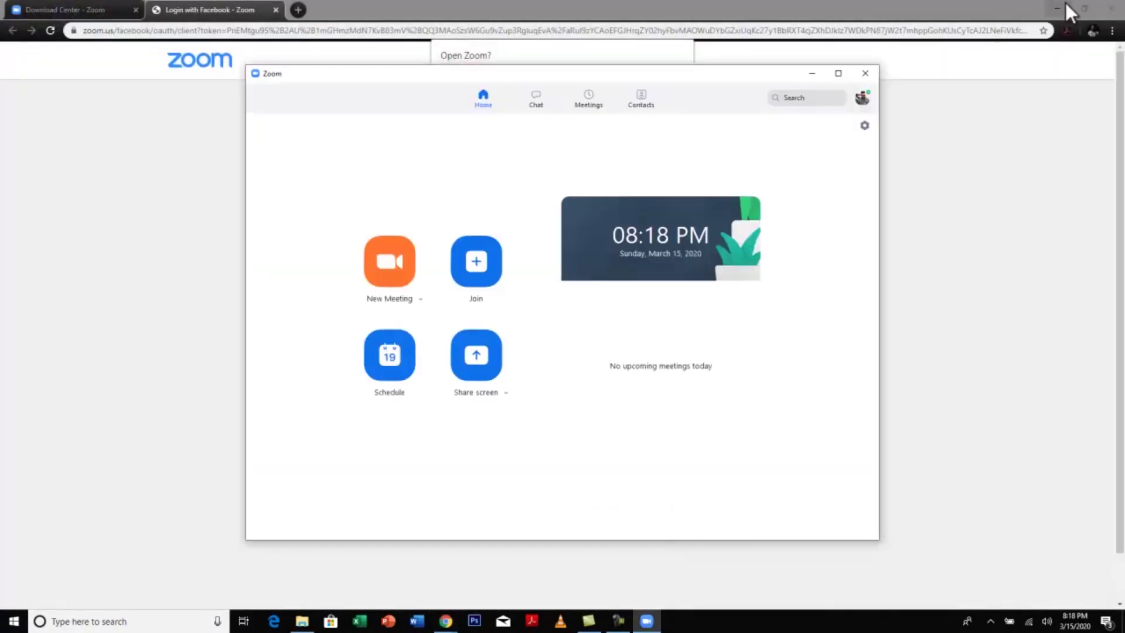
left_click(1061, 6)
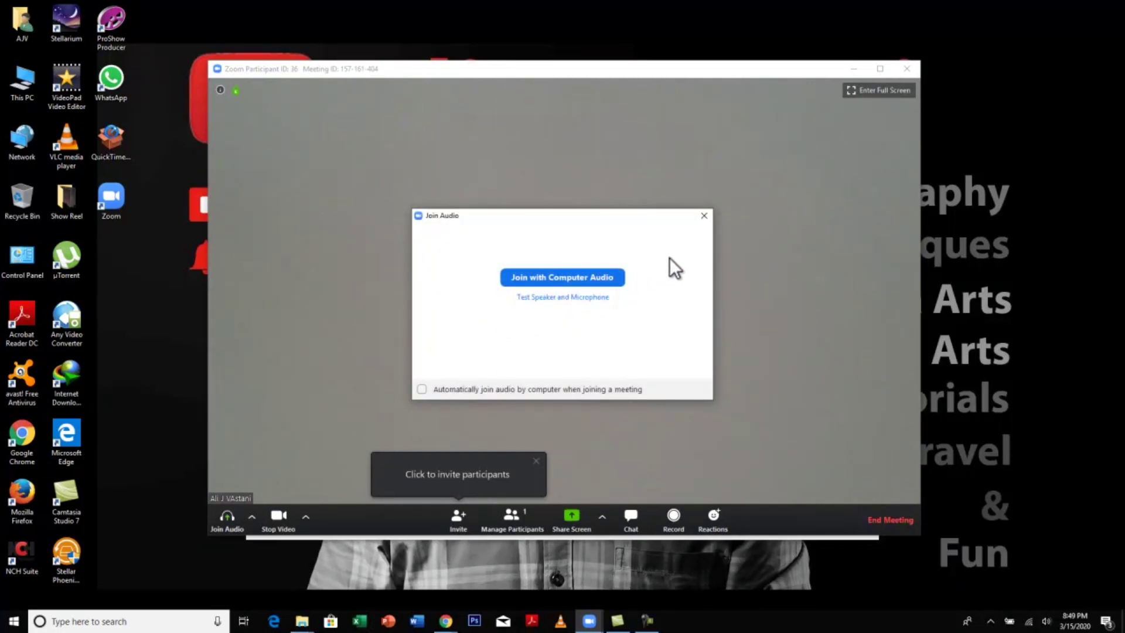
Join the meeting with computer audio and look over the microphone and camera options
left_click(569, 277)
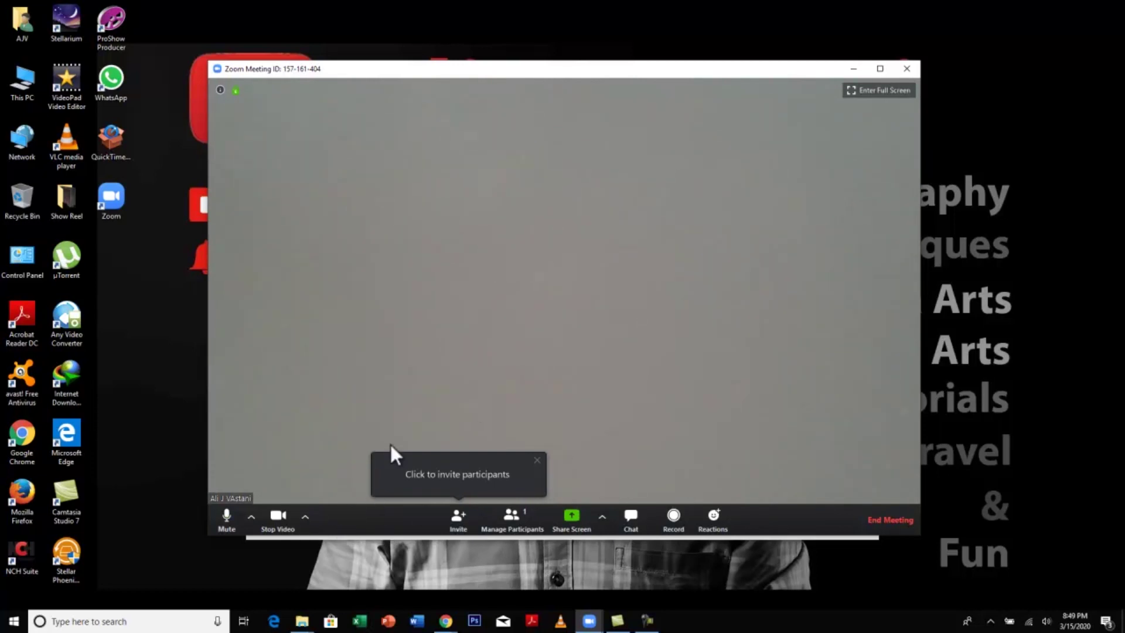
left_click(252, 523)
left_click(333, 525)
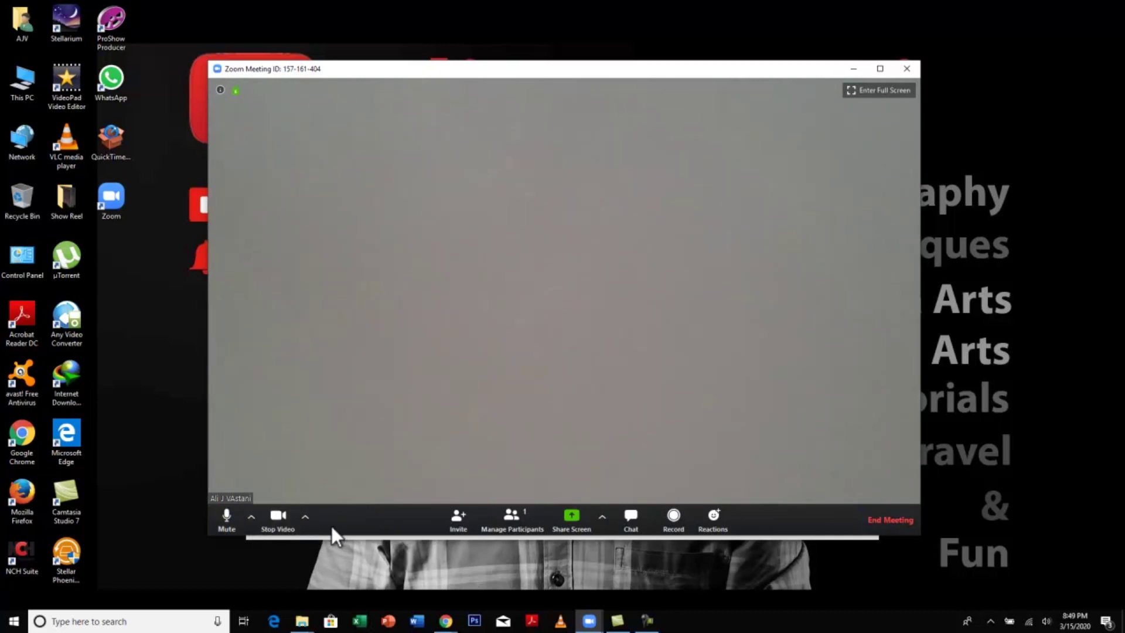
left_click(306, 518)
left_click(360, 529)
Copy the meeting invitation to the clipboard and close the invite dialog
left_click(463, 523)
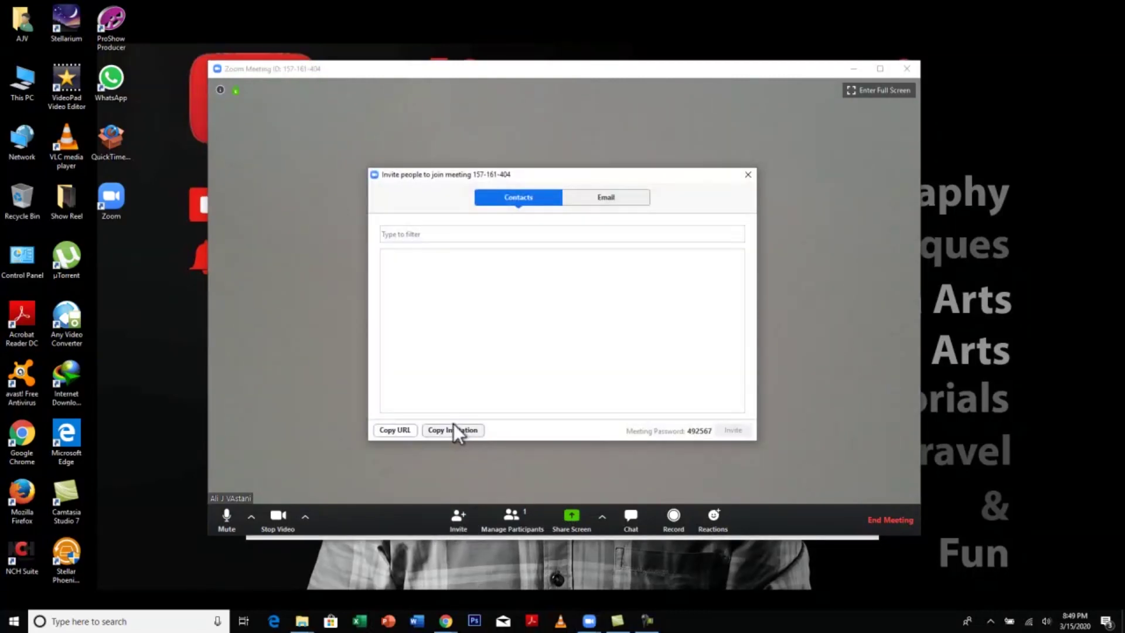
left_click(451, 430)
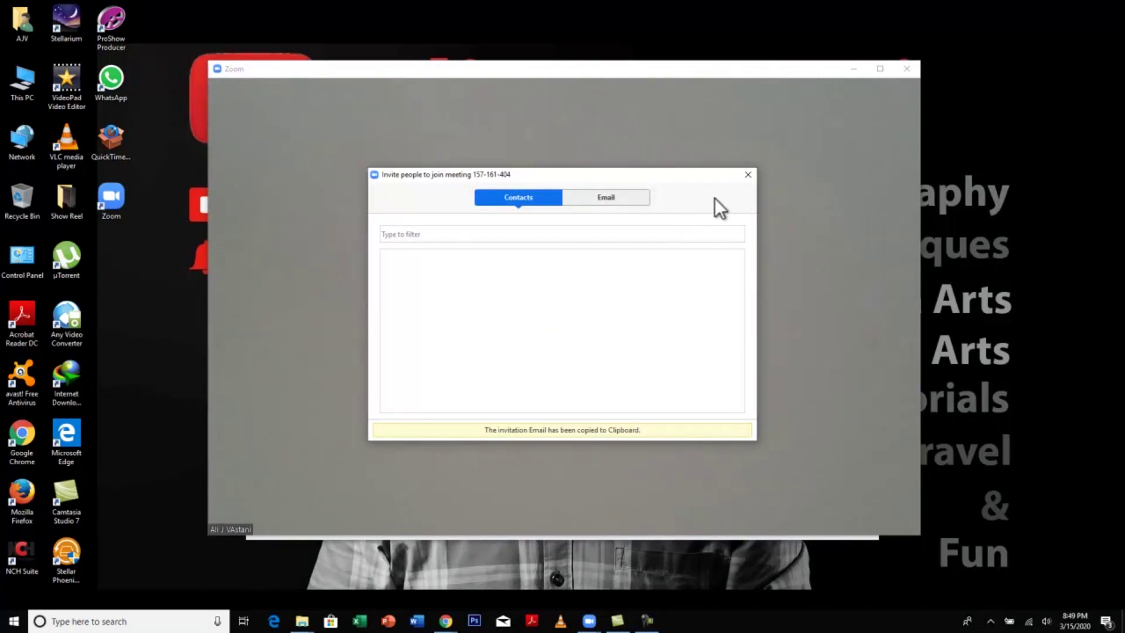
left_click(748, 175)
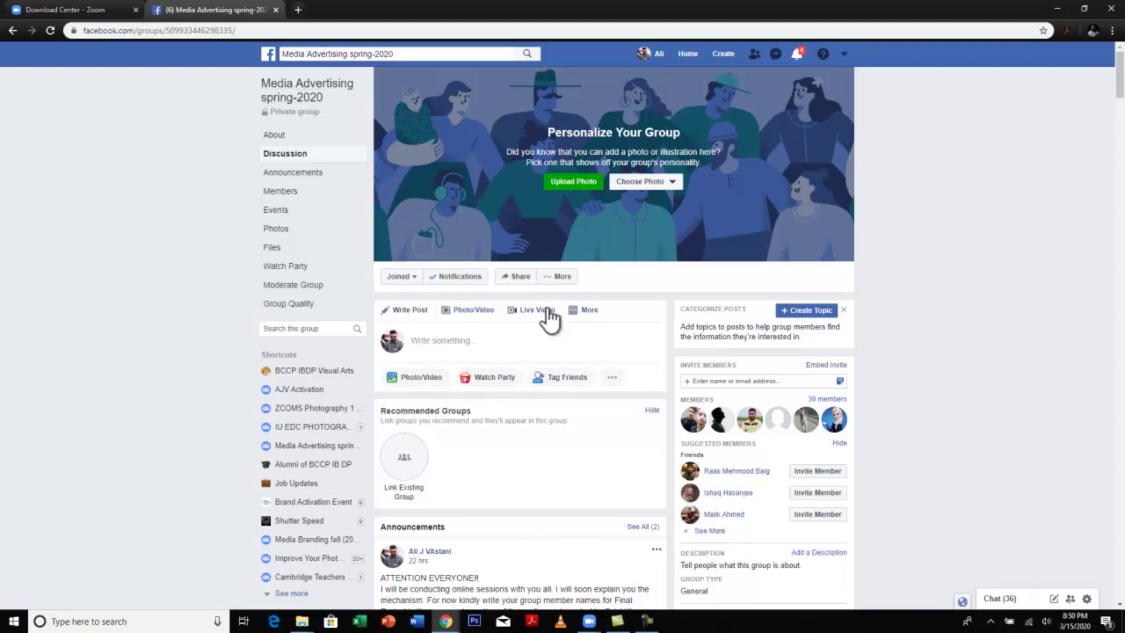
Paste the copied Zoom invitation, including its meeting link and password, into a new post in the Media Advertising spring-2020 Facebook group
left_click(478, 340)
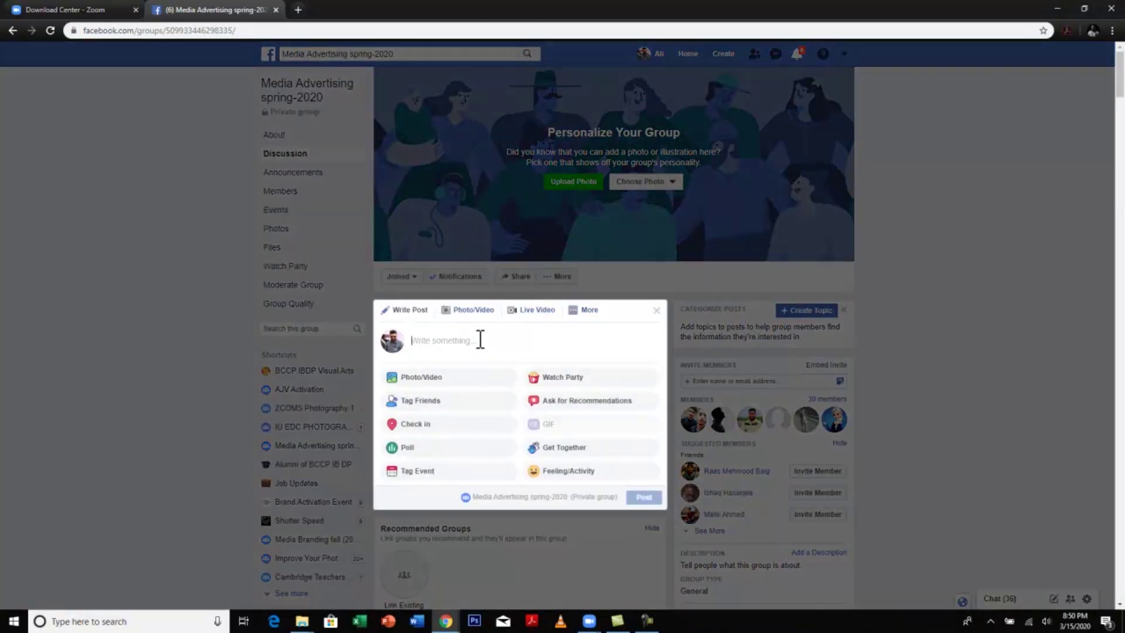
right_click(481, 339)
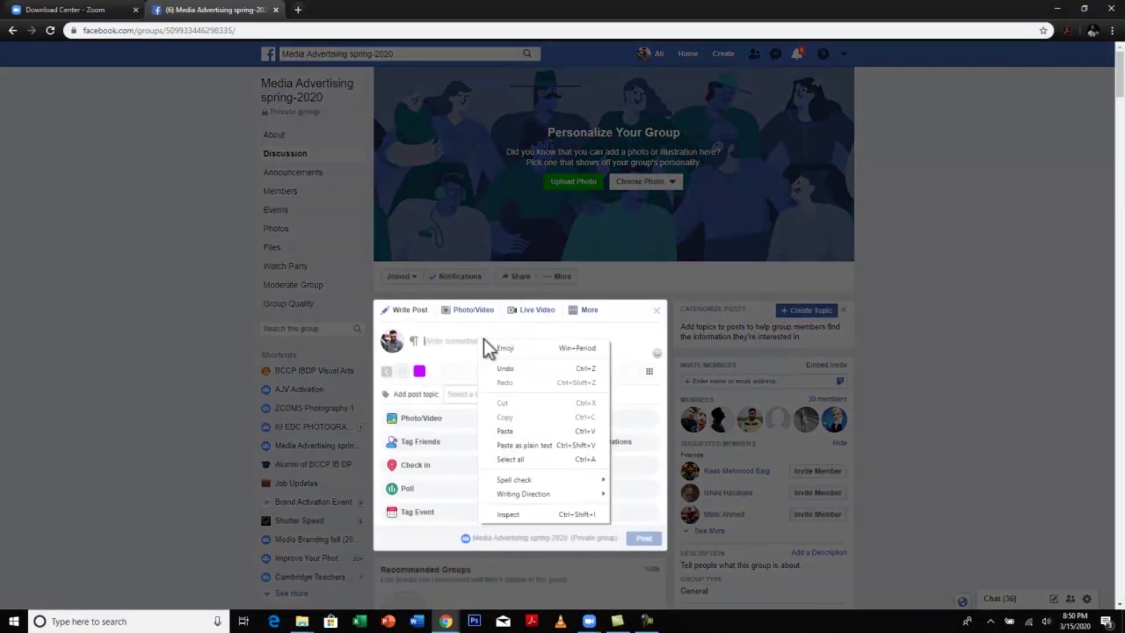
left_click(519, 432)
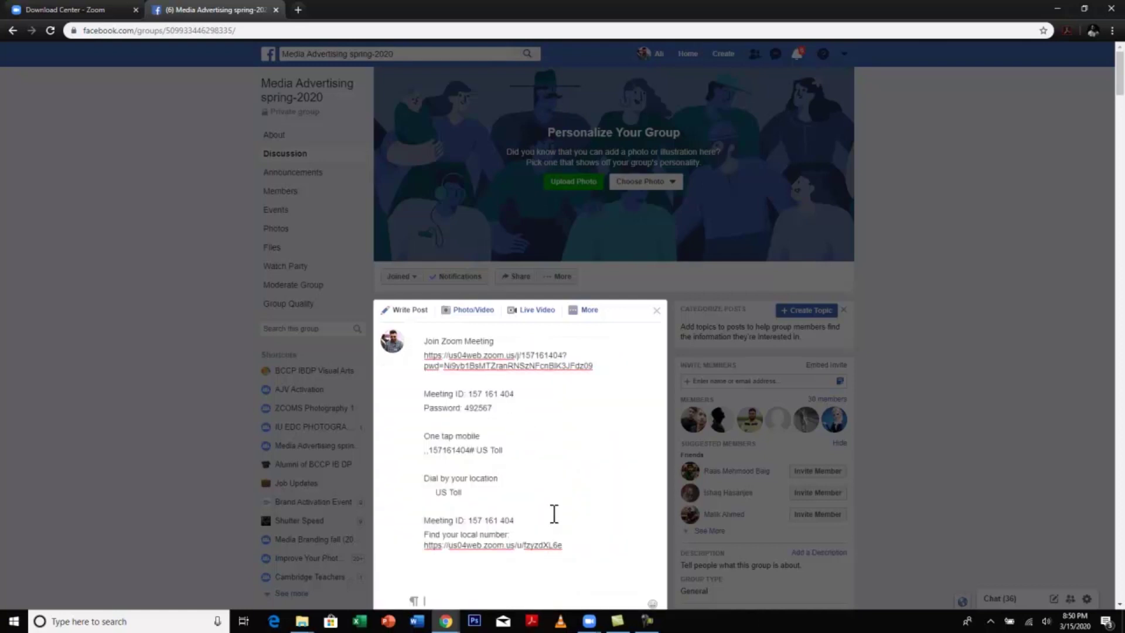
scroll(588, 464, "down", 1)
scroll(588, 464, "down", 1)
scroll(595, 372, "down", 1)
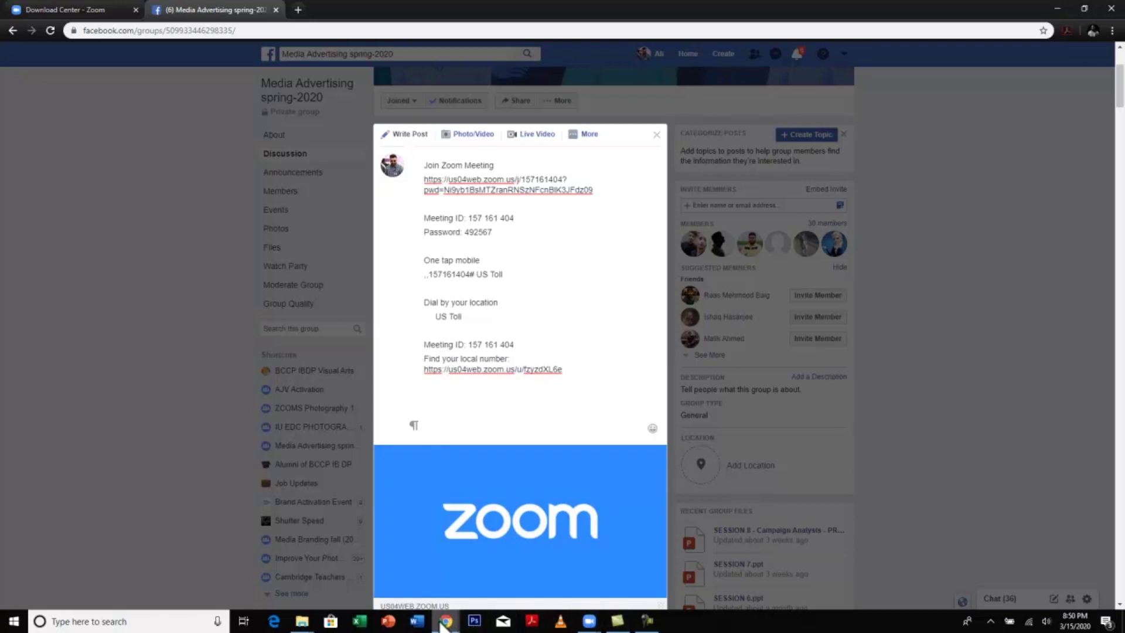
Switch back to the Zoom home window and start scheduling a meeting with the topic "Media Advertising"
mouse_move(600, 623)
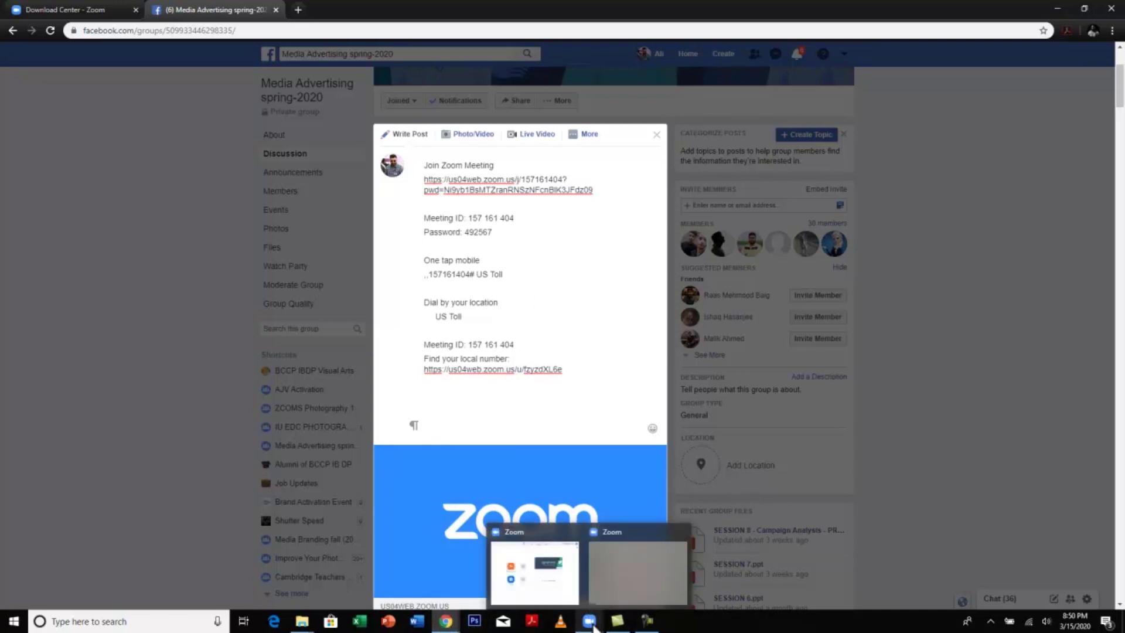
left_click(558, 599)
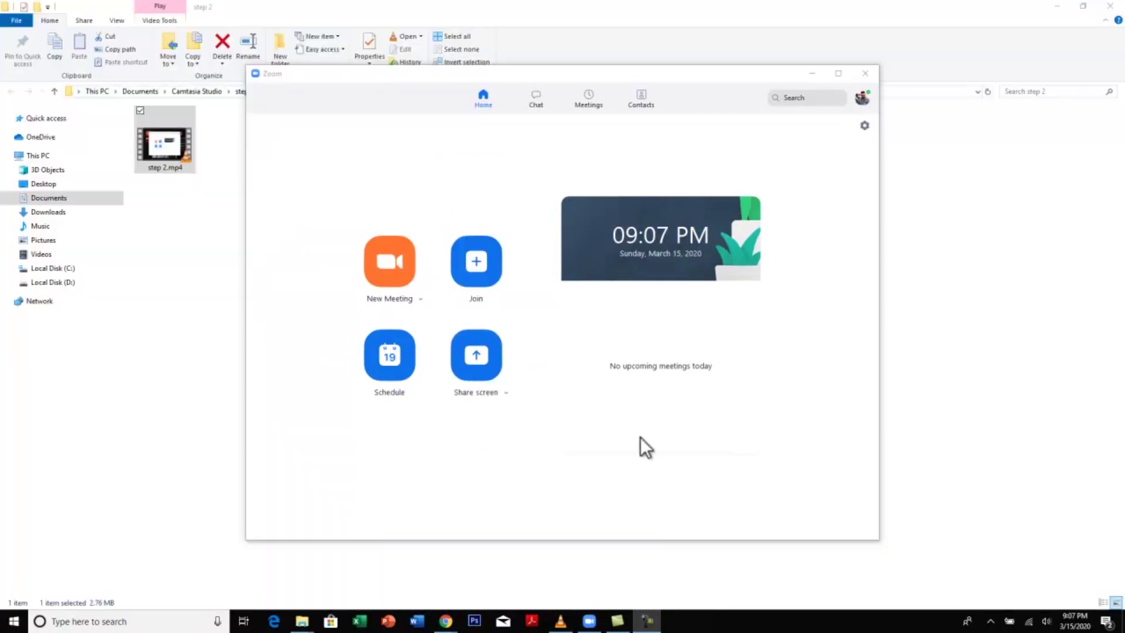
left_click(401, 364)
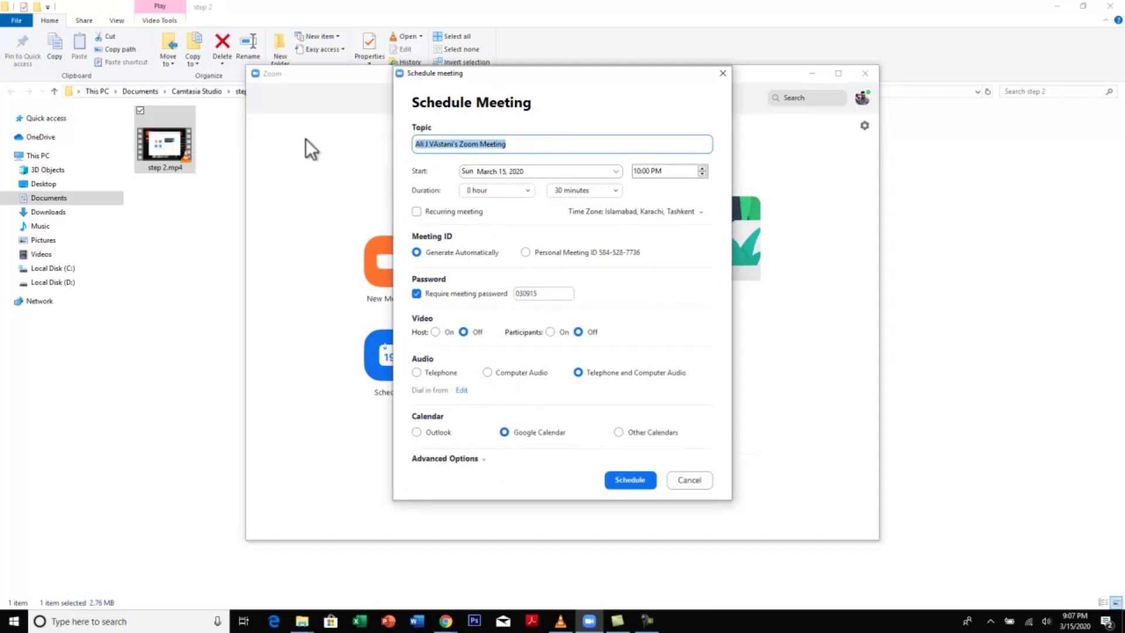
type("Me")
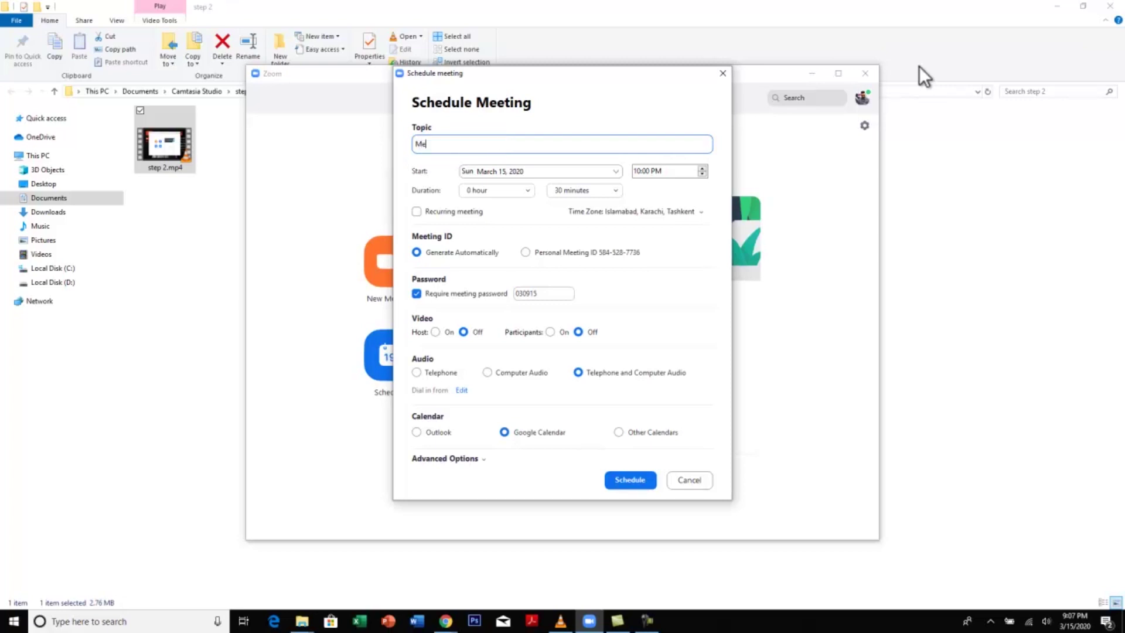
type("dia Advertising")
Set the meeting's start to Tuesday, March 17, 2020 at 10:00 AM
left_click(561, 169)
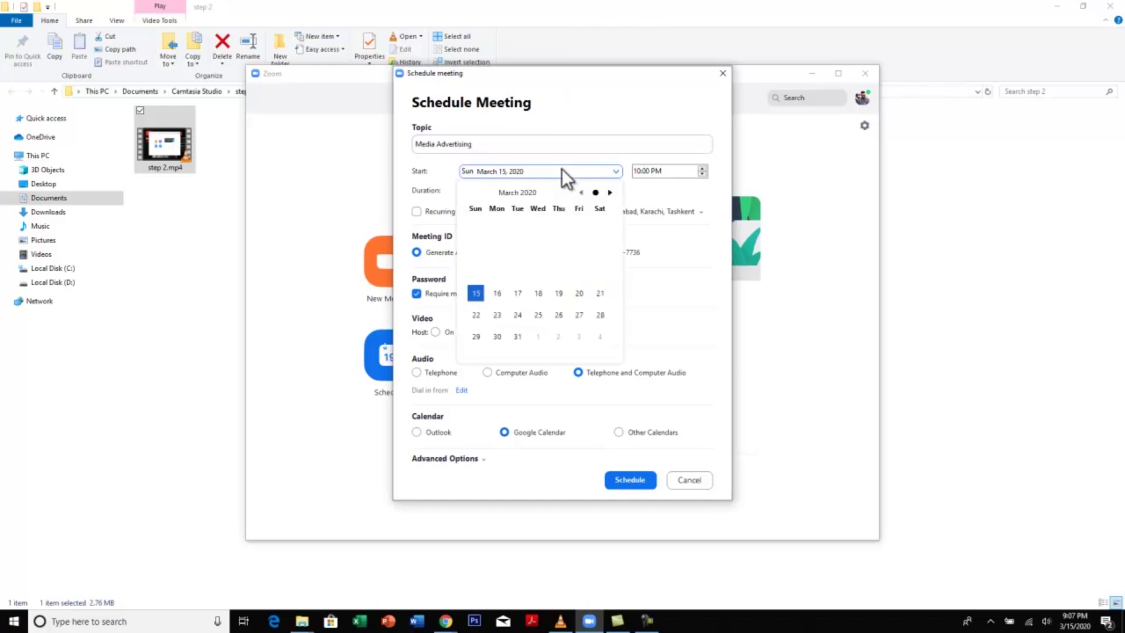
left_click(518, 294)
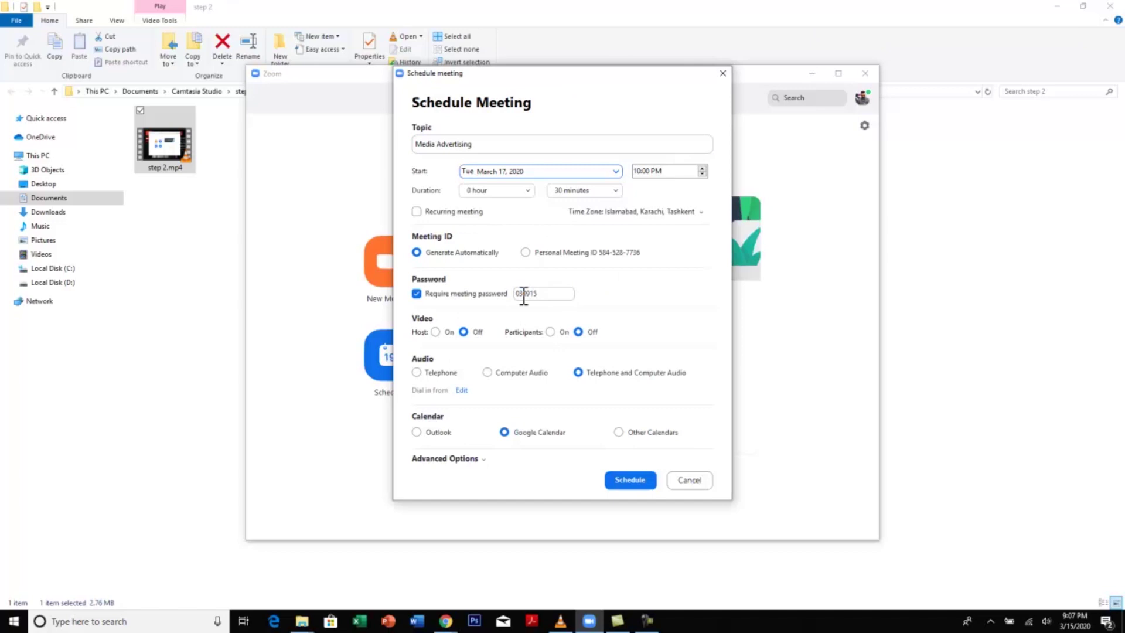
left_click(659, 171)
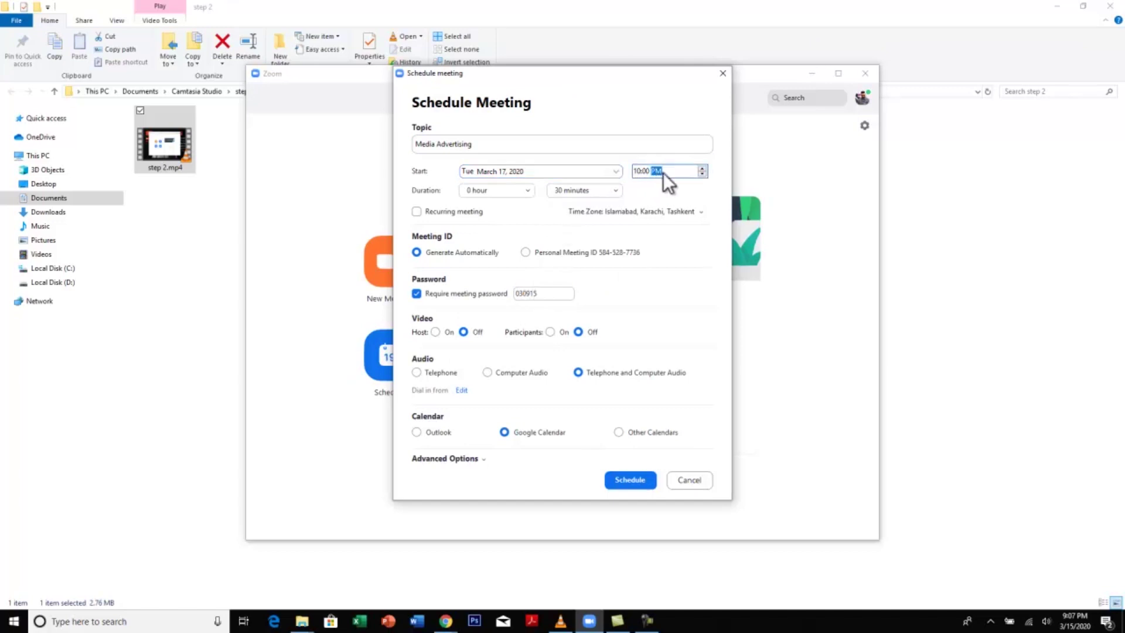
left_click(702, 169)
Set the meeting's duration to 2 hours and 0 minutes, and check the remaining scheduling options
left_click(527, 190)
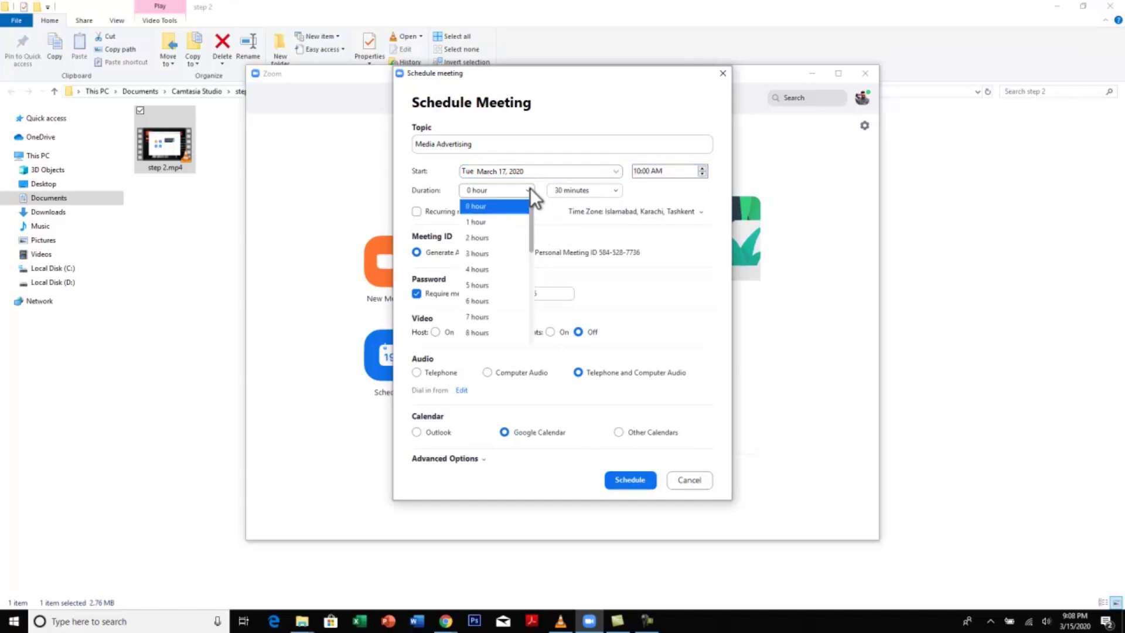
left_click(494, 237)
left_click(596, 187)
left_click(565, 208)
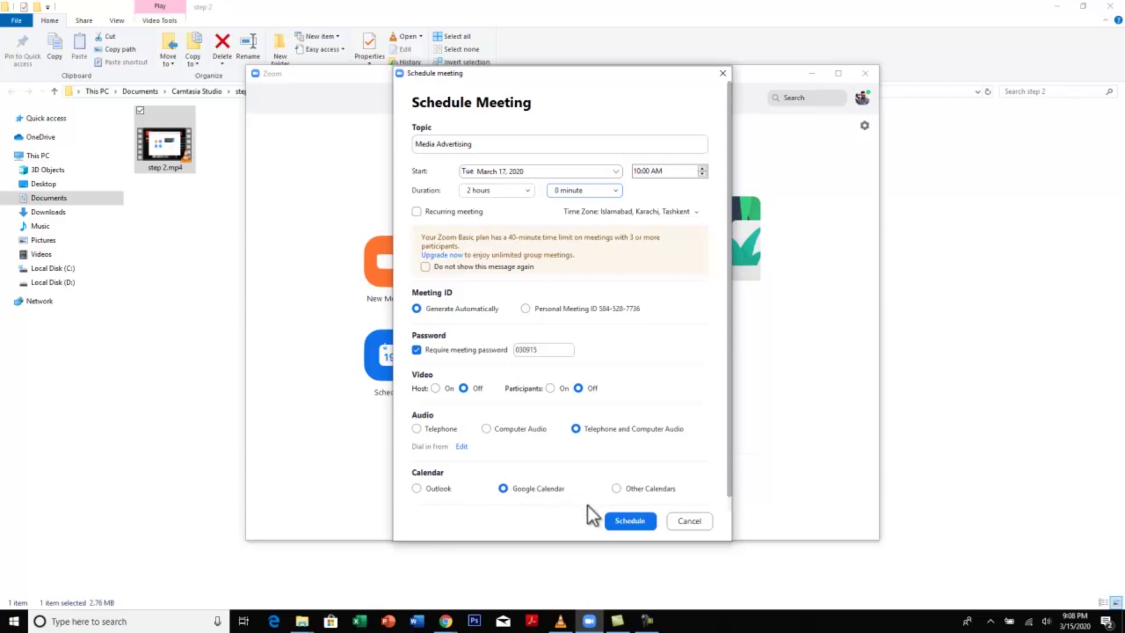
scroll(728, 480, "down", 1)
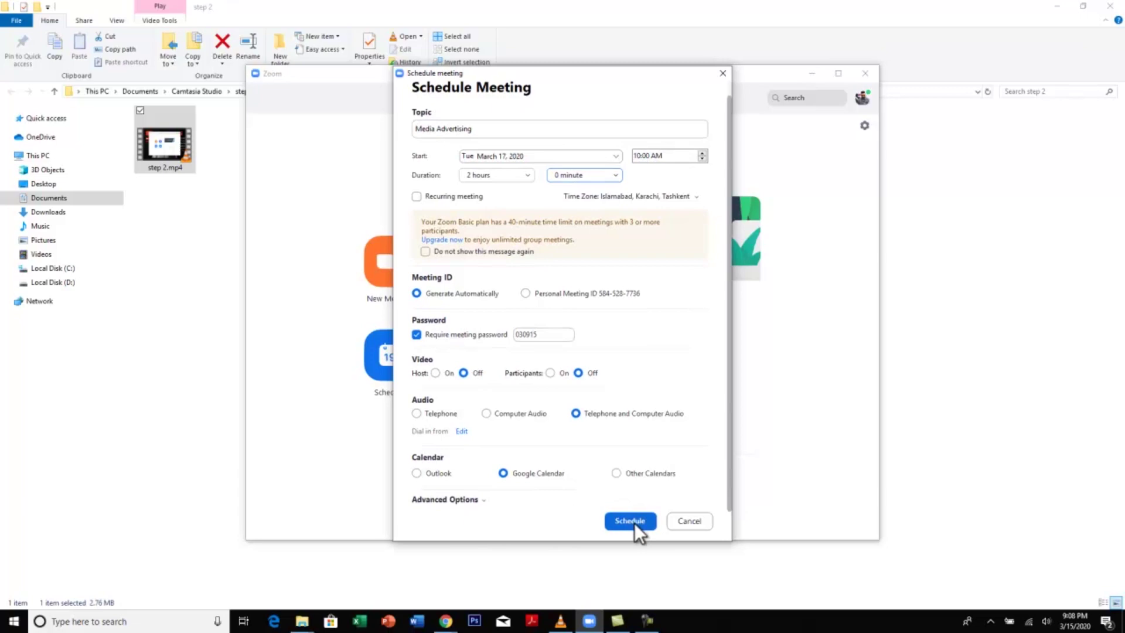
Schedule the Media Advertising meeting, check its link and invitation details in the Google Calendar event, and save the event
left_click(630, 520)
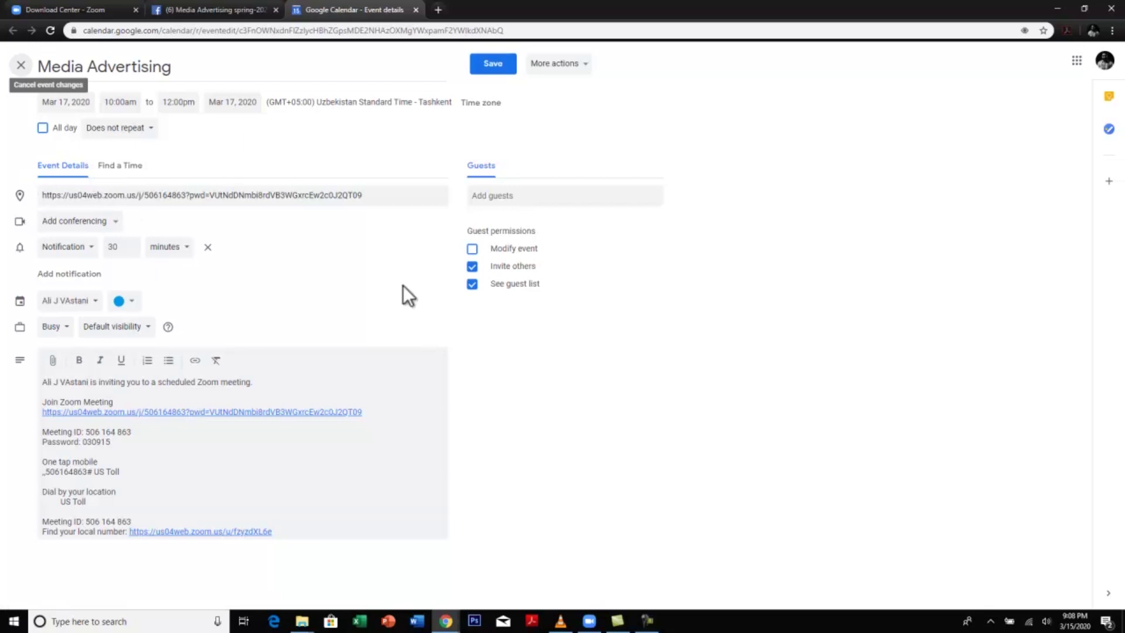
left_click(139, 195)
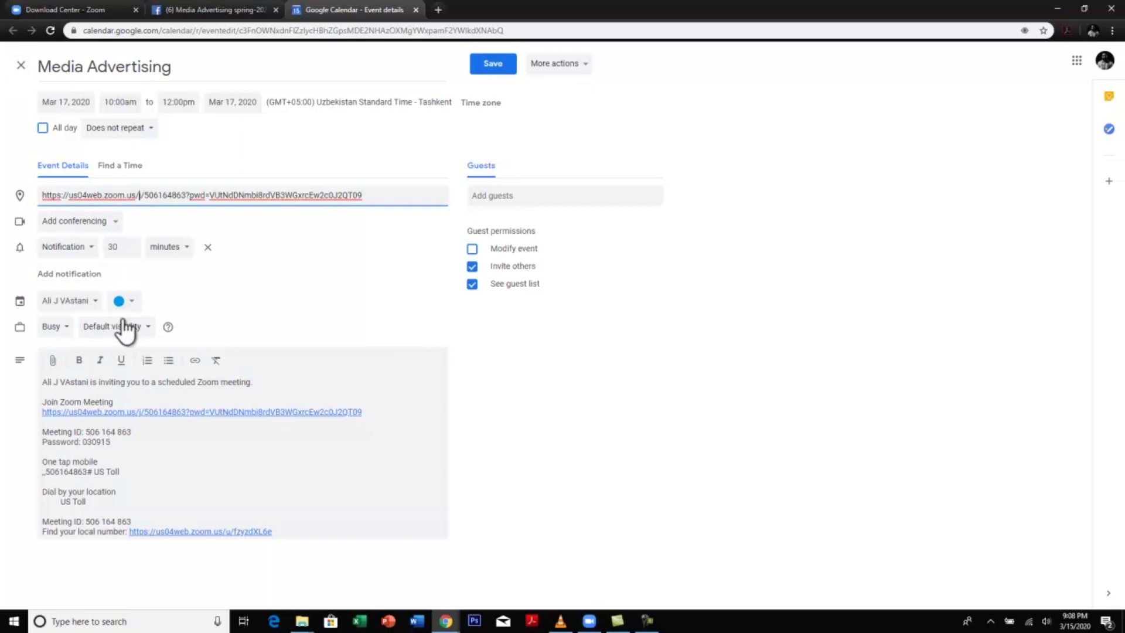
left_click(173, 492)
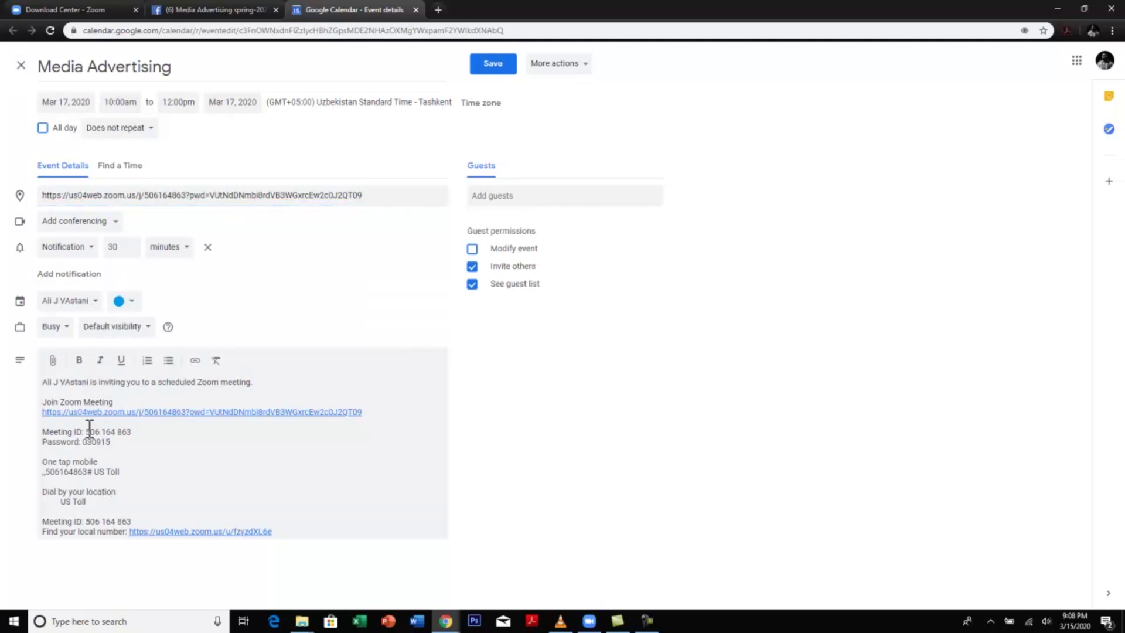
left_click(494, 65)
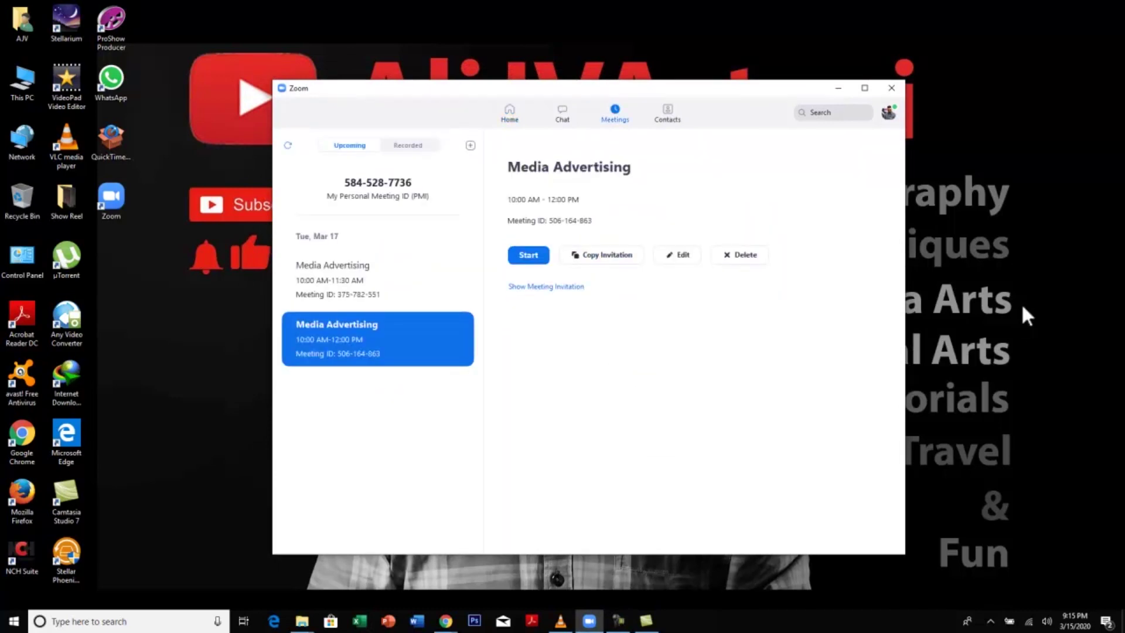
Show the full meeting invitation of the upcoming 10:00 AM - 12:00 PM Media Advertising meeting in Zoom
left_click(546, 286)
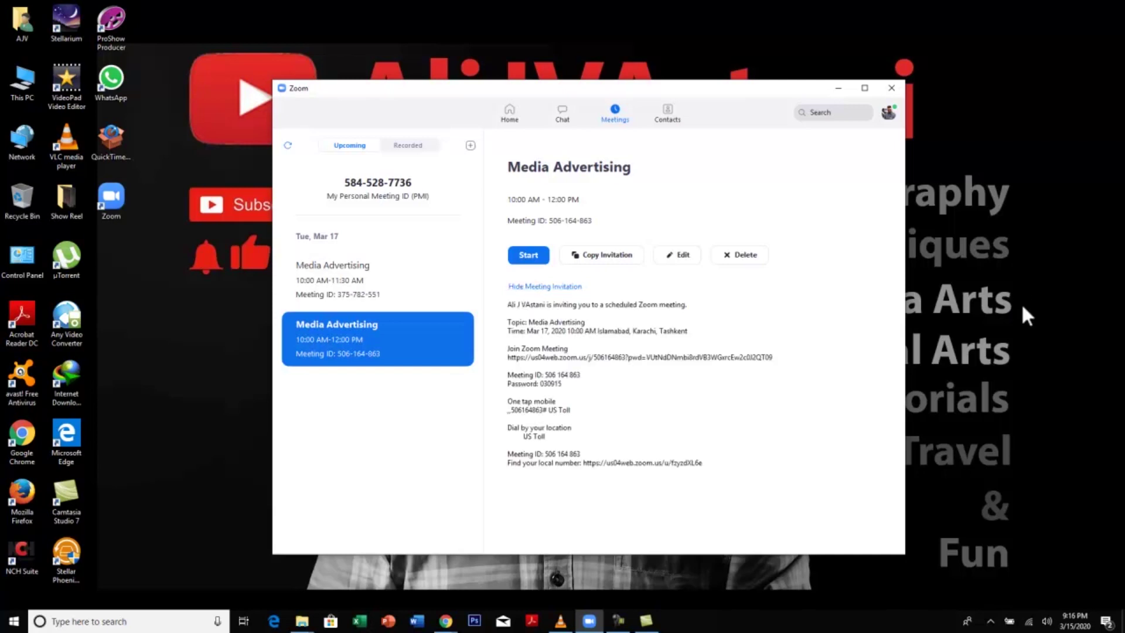
left_click(380, 566)
mouse_move(544, 374)
left_mouse_down()
mouse_move(581, 374)
mouse_move(540, 383)
left_mouse_up()
Switch to the Zoom website in Chrome and view the signed-in account's upcoming meetings and its Webinars page
mouse_move(445, 620)
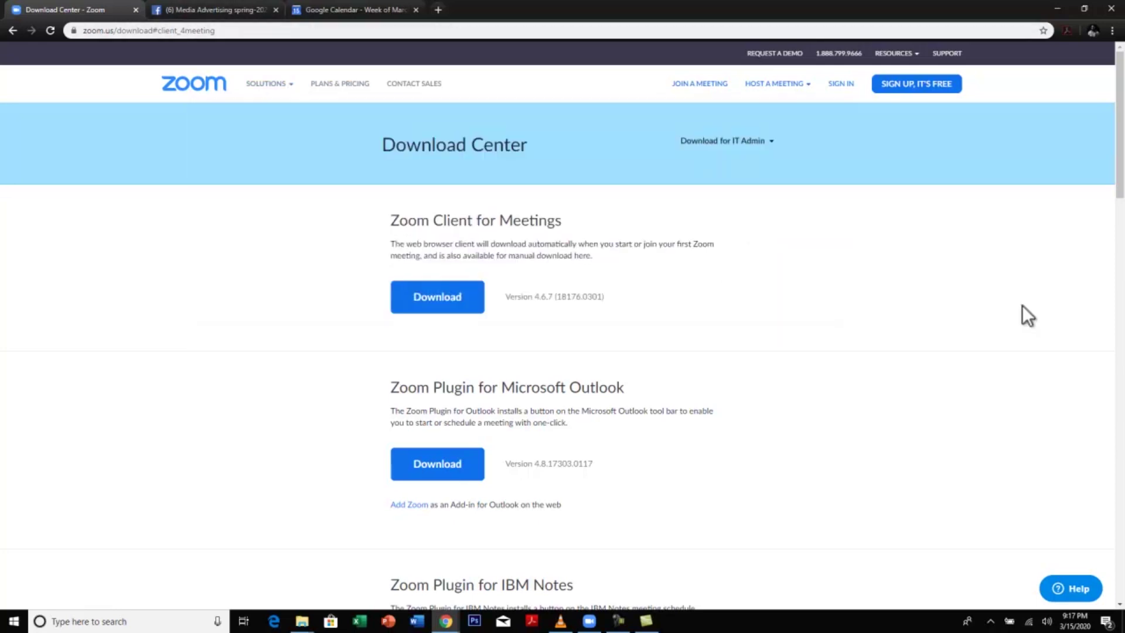
left_click(1022, 306)
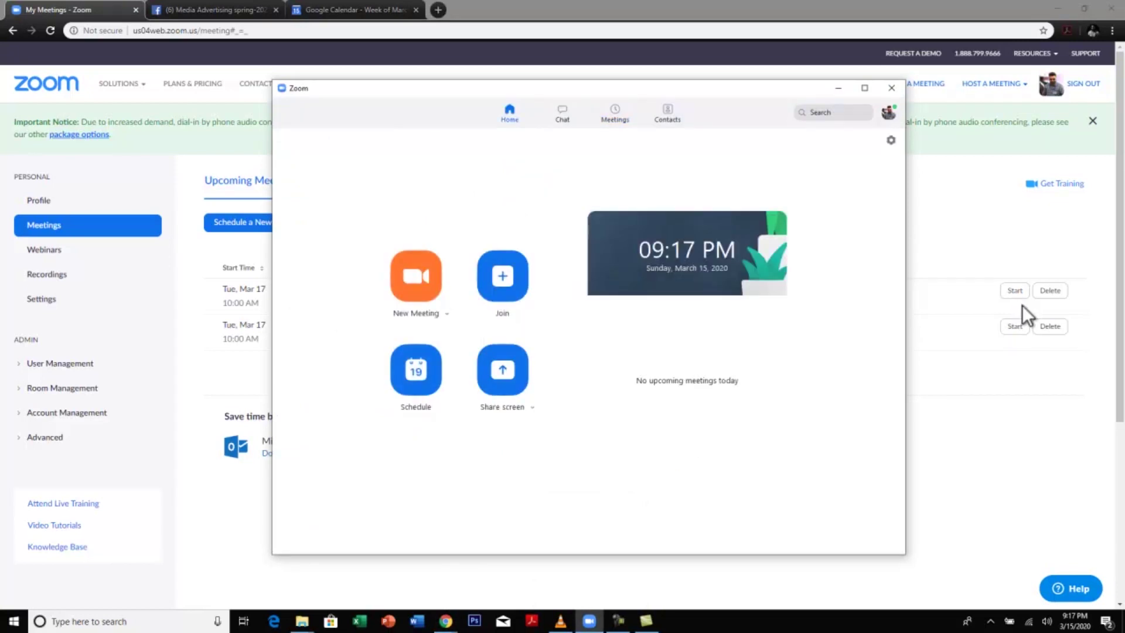
left_click(1021, 305)
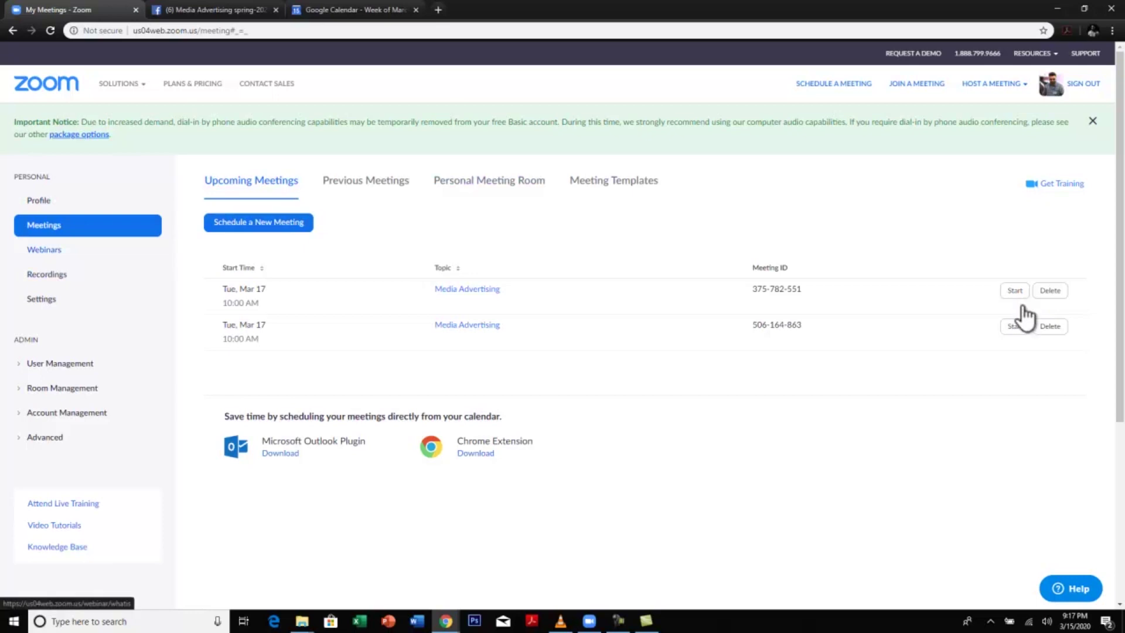
key("Return")
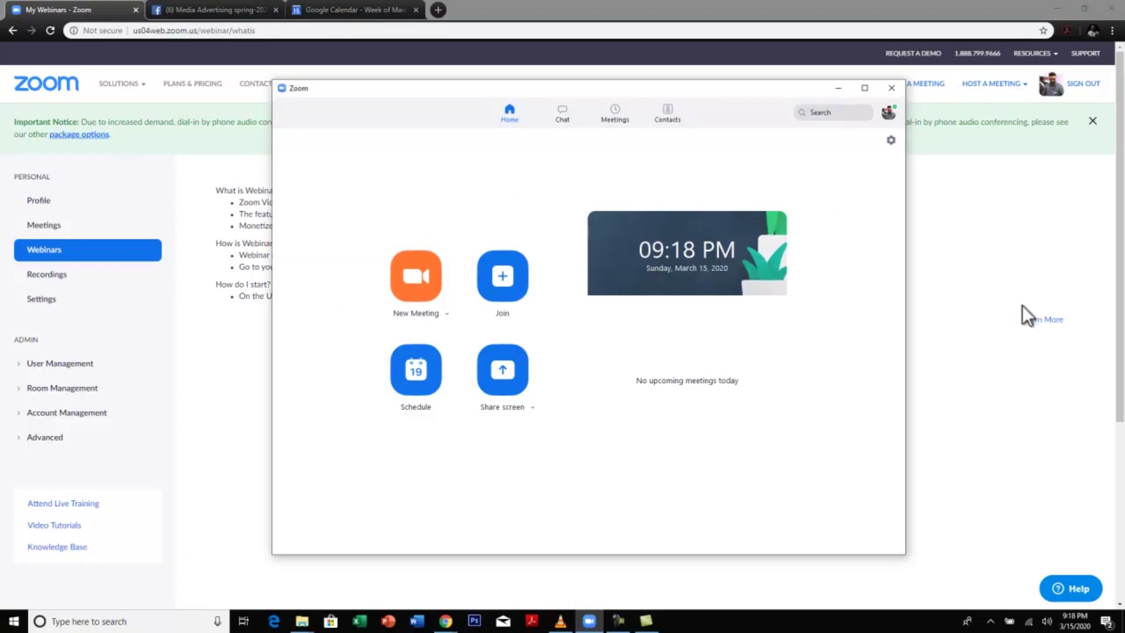
left_click(1022, 305)
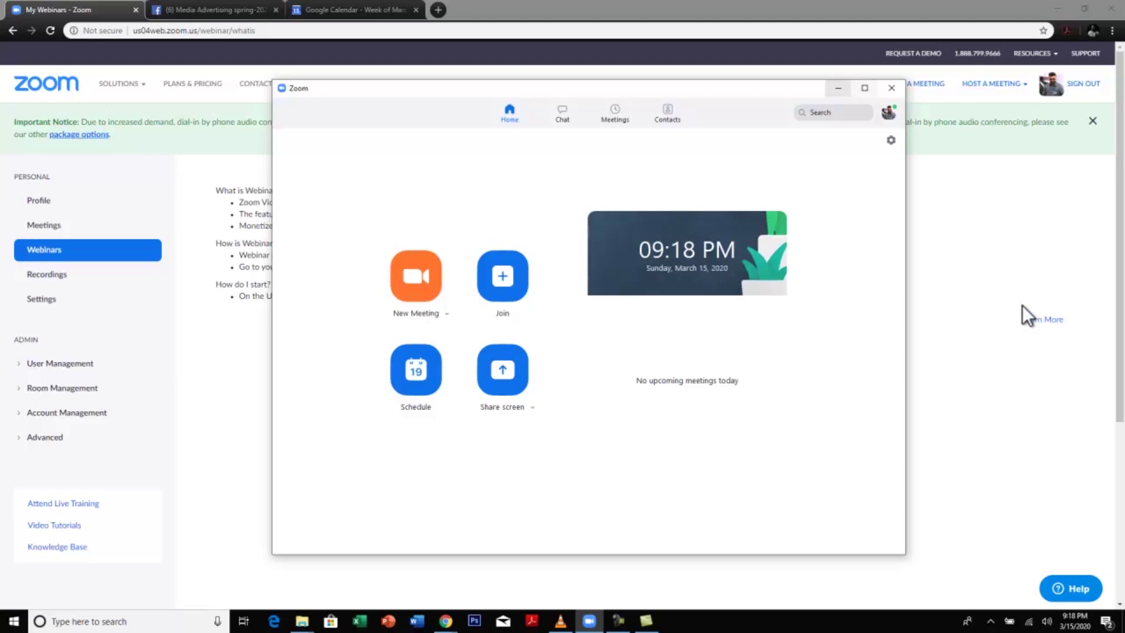